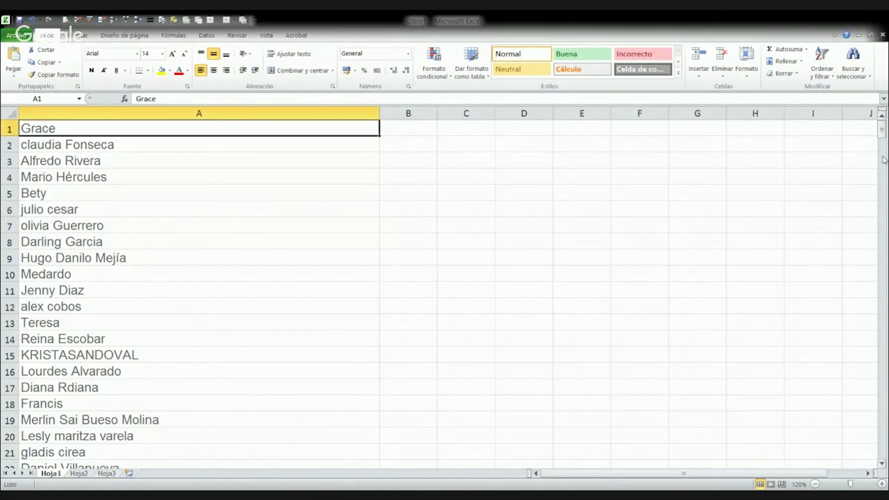
Step: Restore the workbook window to a smaller size and return to the start of the participant list in column A
left_click_drag(883, 134, 883, 139)
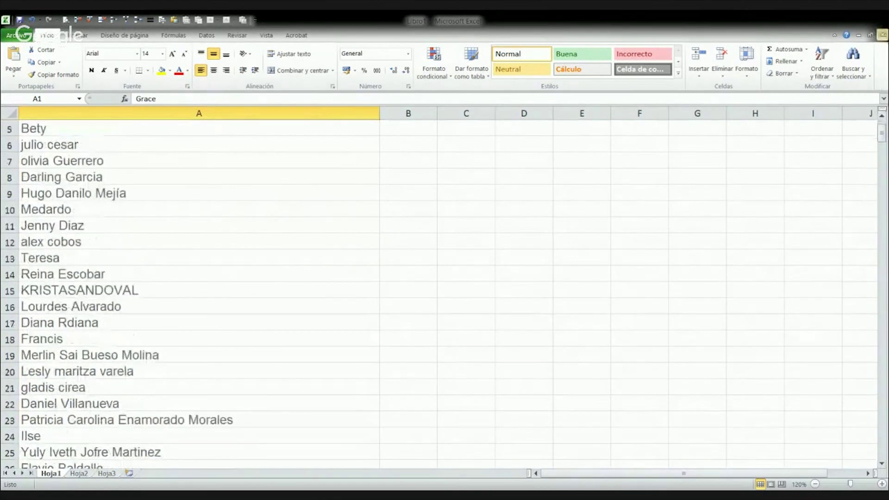
left_click(854, 18)
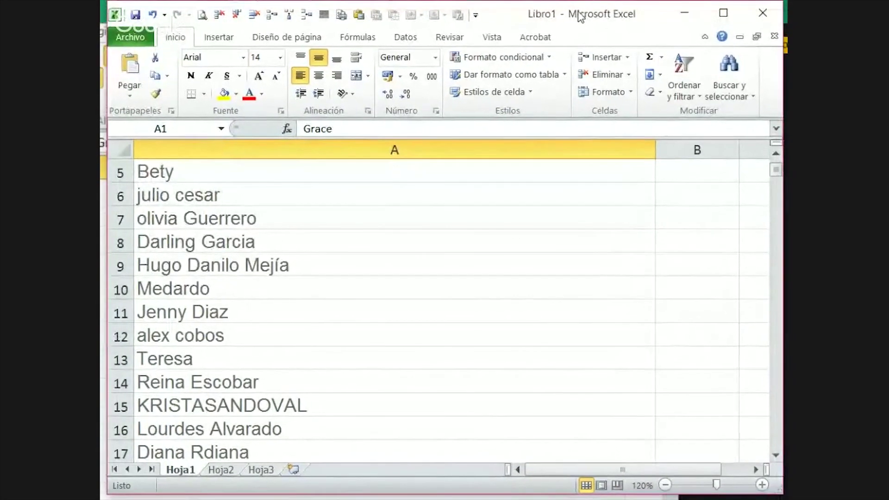
mouse_move(777, 170)
left_mouse_down()
mouse_move(786, 278)
mouse_move(778, 356)
mouse_move(776, 169)
mouse_move(778, 318)
mouse_move(768, 191)
mouse_move(776, 167)
left_mouse_up()
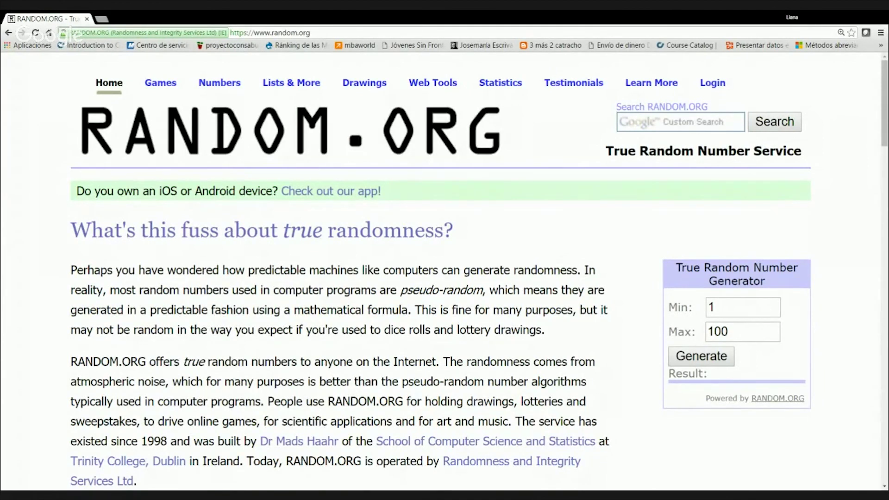
Step: Switch to the RANDOM.ORG browser page, shrink its window and bring the True Random Number Generator into view
left_click(853, 20)
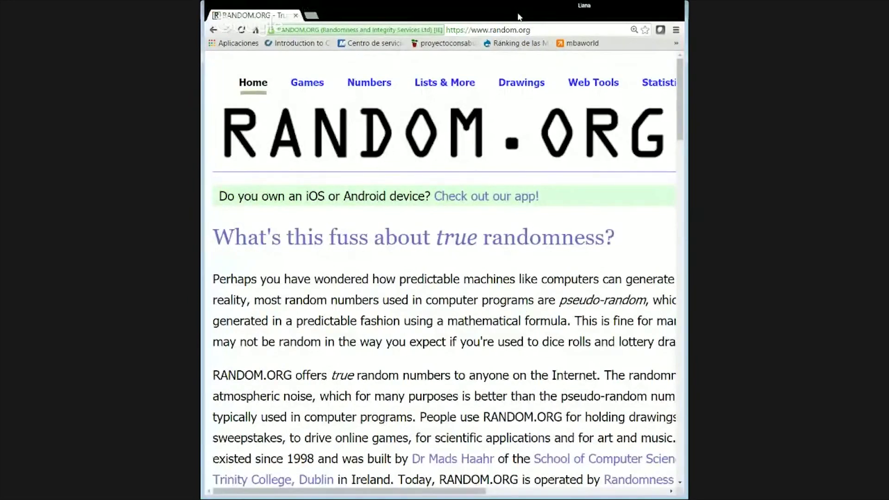
left_click_drag(518, 17, 519, 17)
left_click_drag(485, 492, 670, 492)
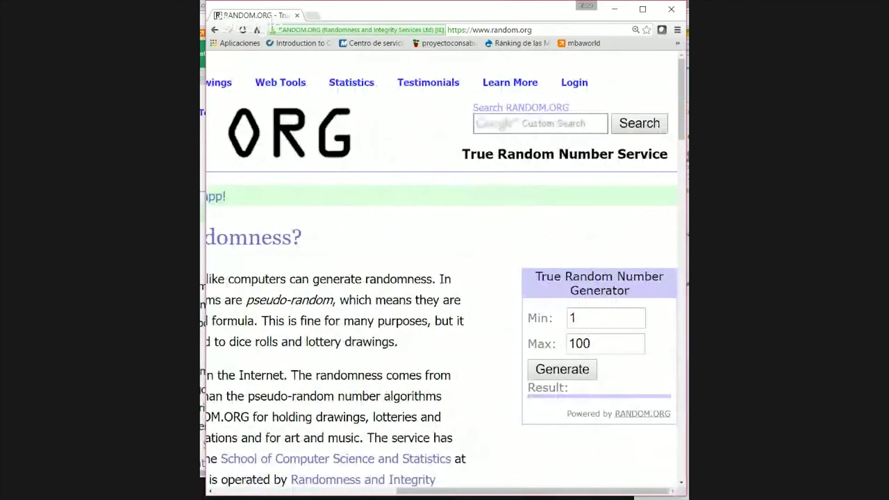
left_click_drag(684, 92, 683, 105)
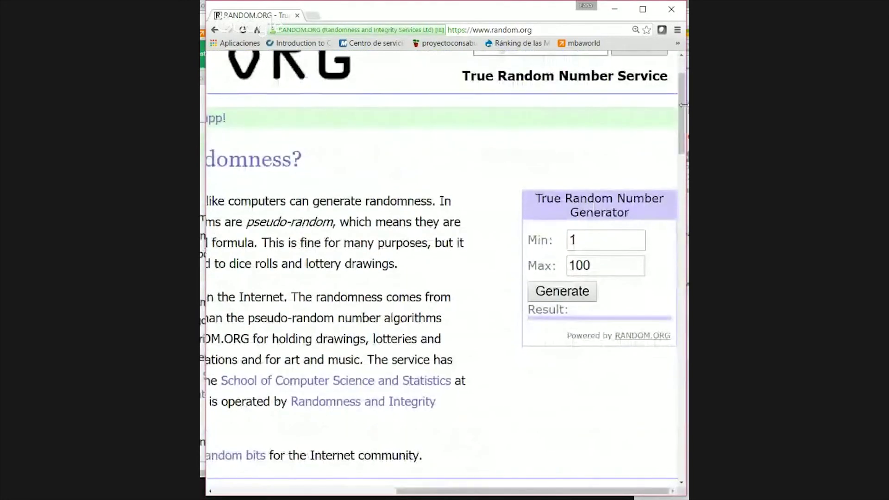
Step: Generate several trial random numbers in the range 1 to 100
left_click(558, 293)
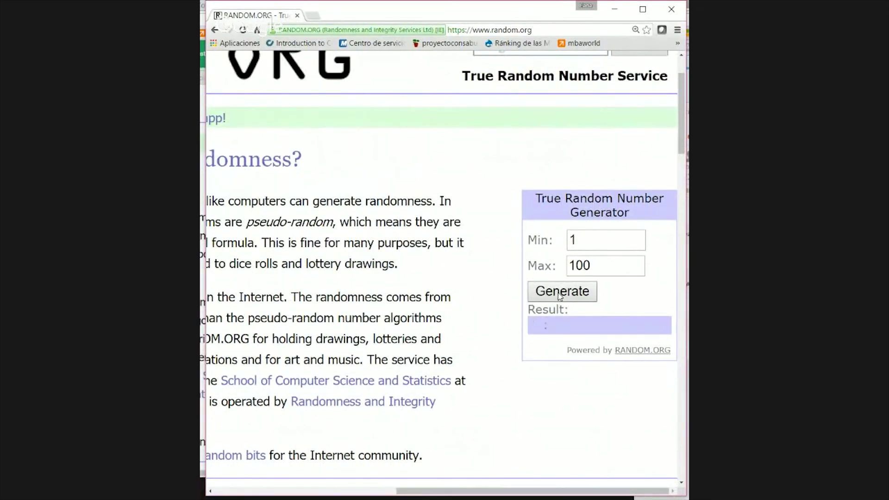
left_click(558, 293)
left_click(559, 293)
left_click(558, 294)
Step: Set the generator's maximum to 196 and leave its minimum at 1
left_click_drag(597, 266, 551, 273)
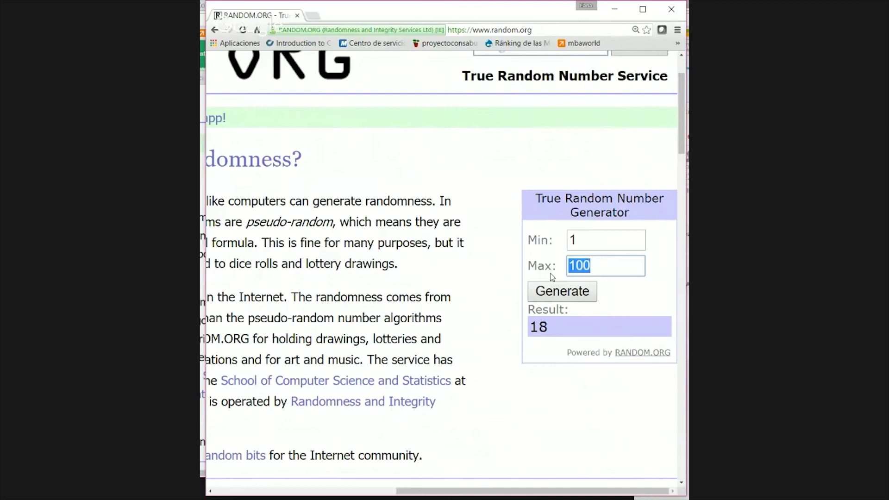
type("196")
left_click(610, 240)
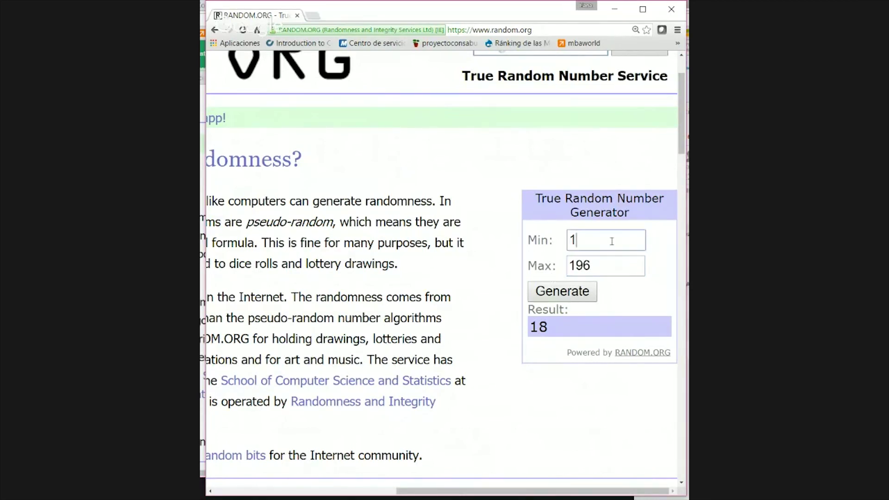
left_click(609, 259)
Step: Repeatedly generate random numbers between 1 and 196 to draw the winning row numbers
left_click(585, 295)
left_click(584, 295)
left_click(564, 295)
left_click(565, 295)
left_click(565, 296)
left_click(582, 300)
left_click(585, 298)
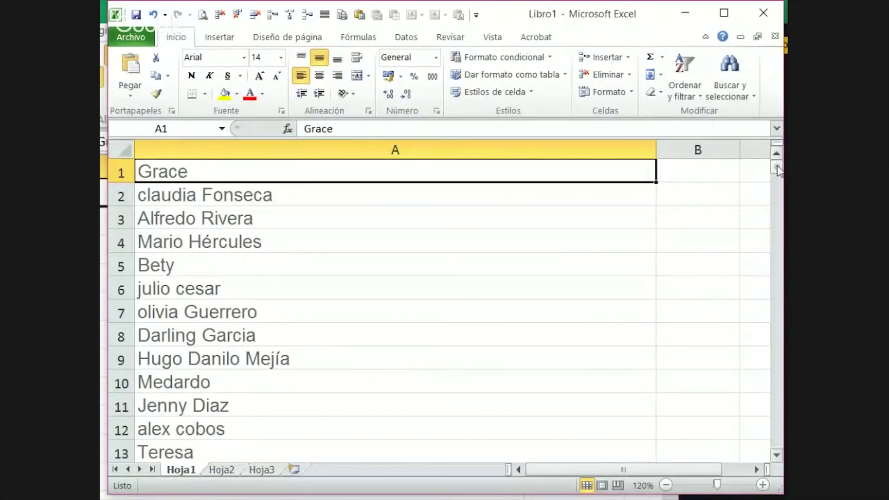
Step: Switch to Excel and fill the drawn participants' cells A41 and A52 with yellow
scroll(321, 306, "down", 10)
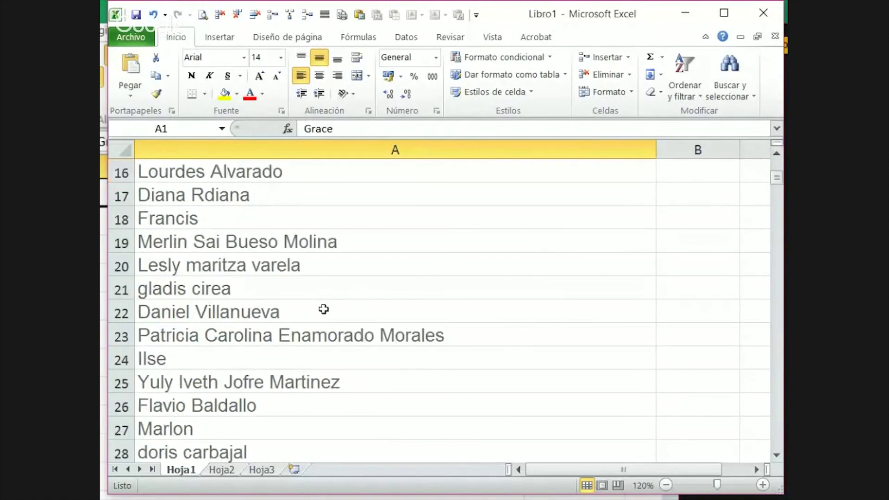
left_click(288, 407)
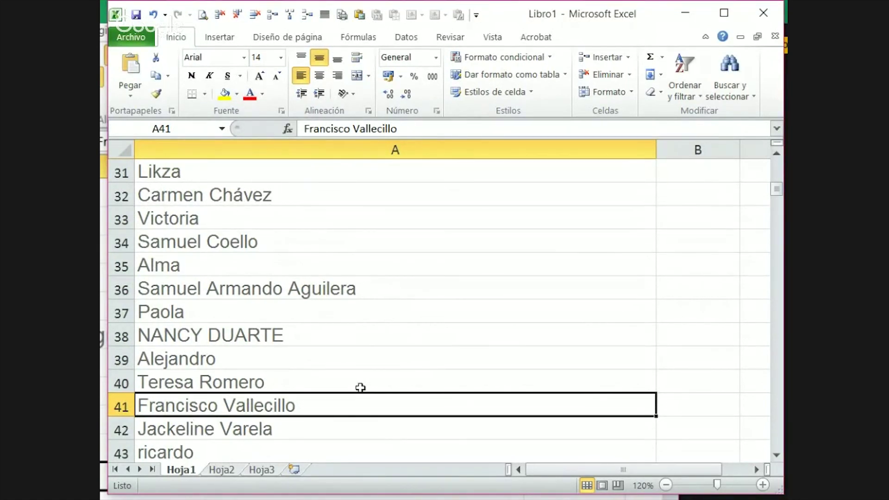
left_click(224, 93)
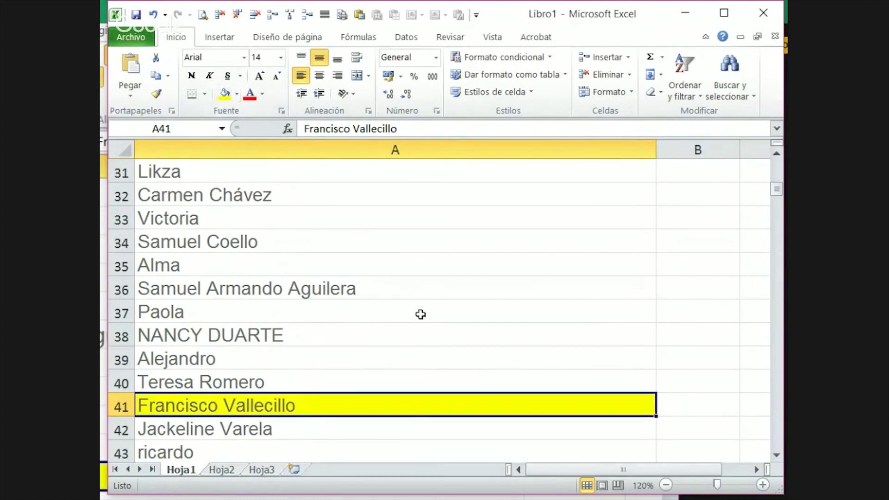
scroll(407, 309, "down", 5)
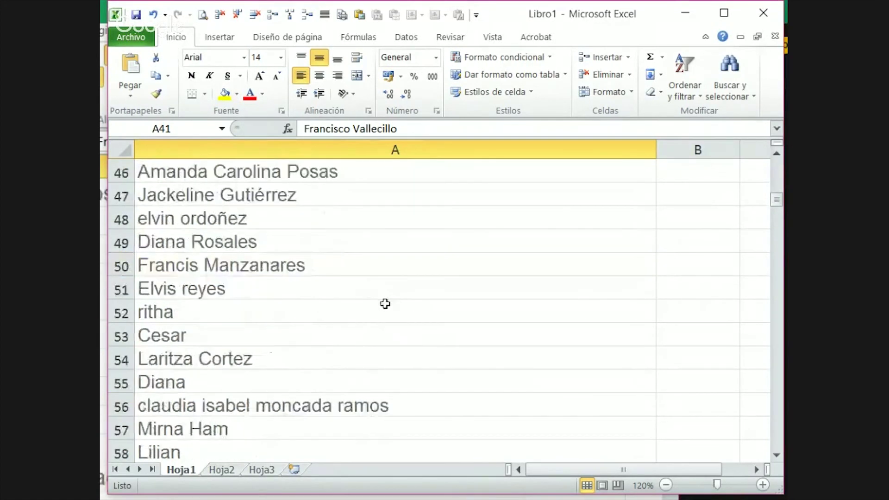
left_click(210, 317)
left_click(224, 93)
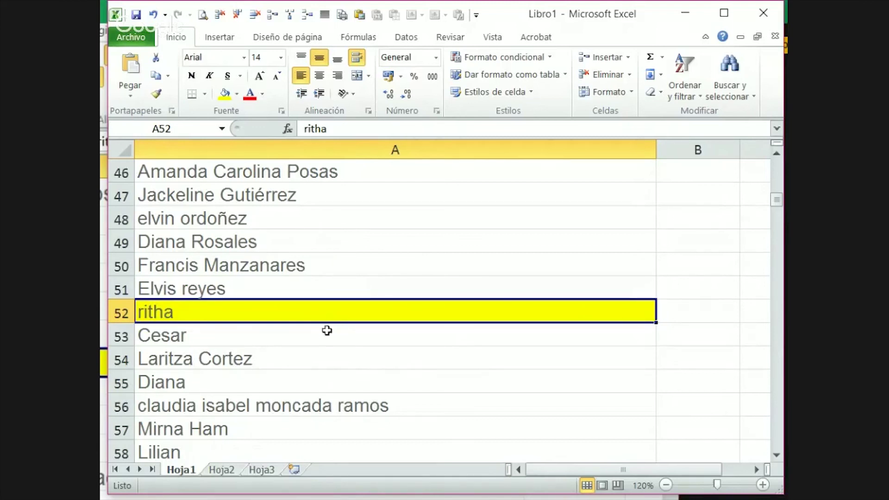
Step: Fill the drawn participants' cells A94 and A124 with yellow
scroll(328, 329, "down", 9)
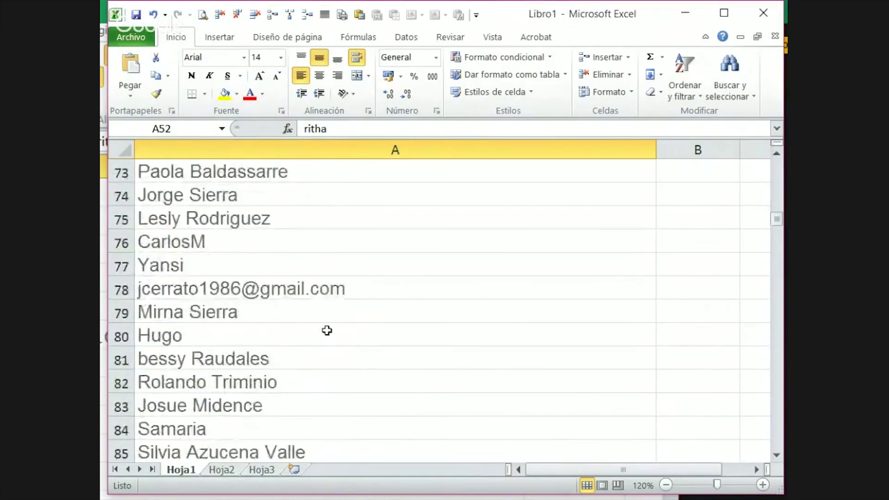
scroll(327, 330, "down", 5)
left_click(315, 306)
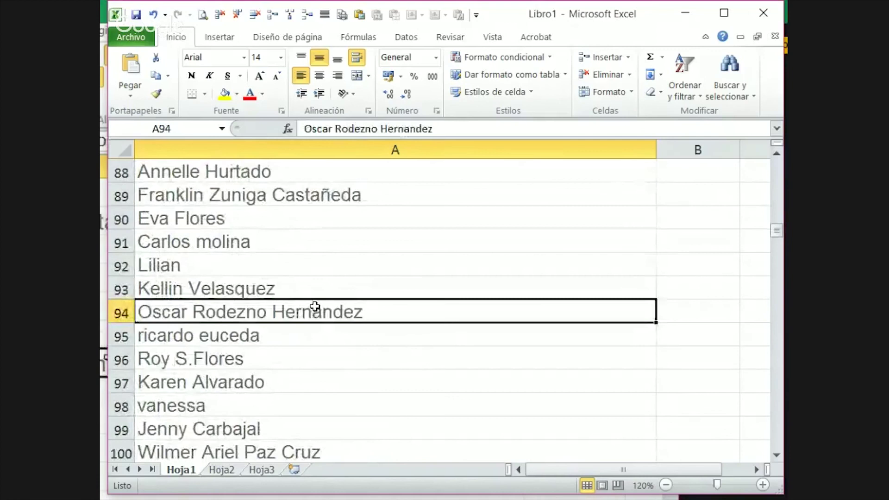
left_click(225, 93)
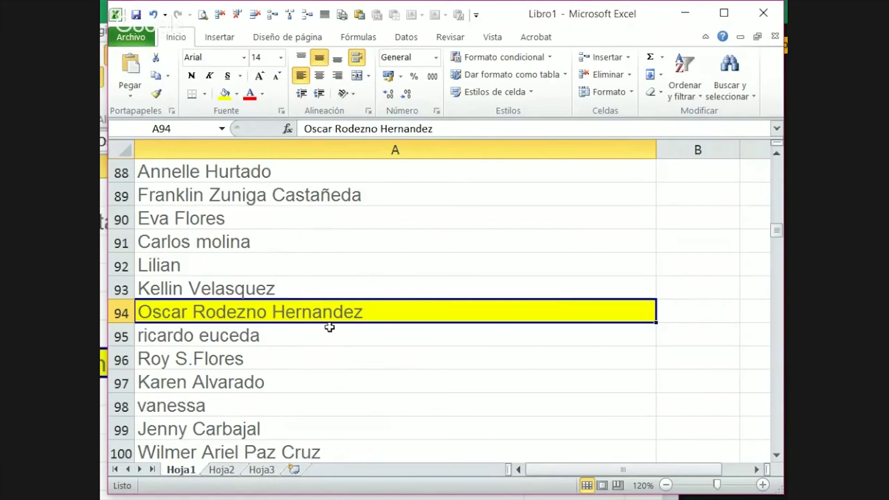
scroll(331, 326, "down", 11)
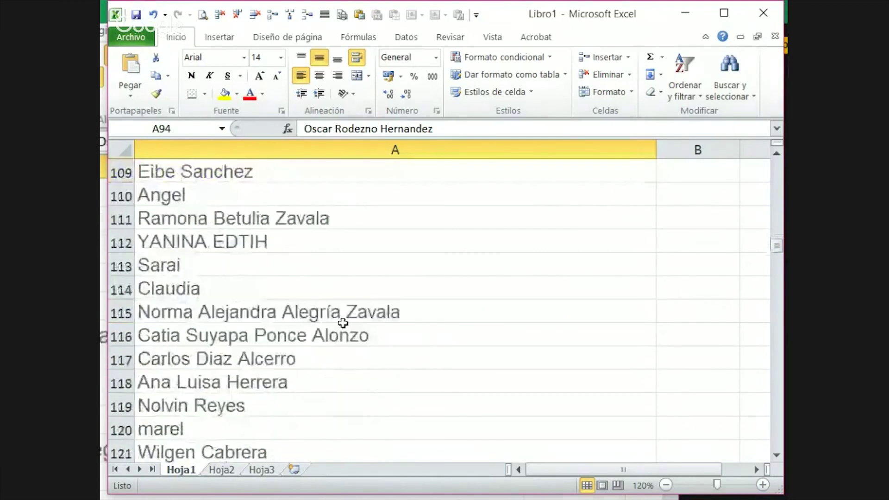
left_click(252, 245)
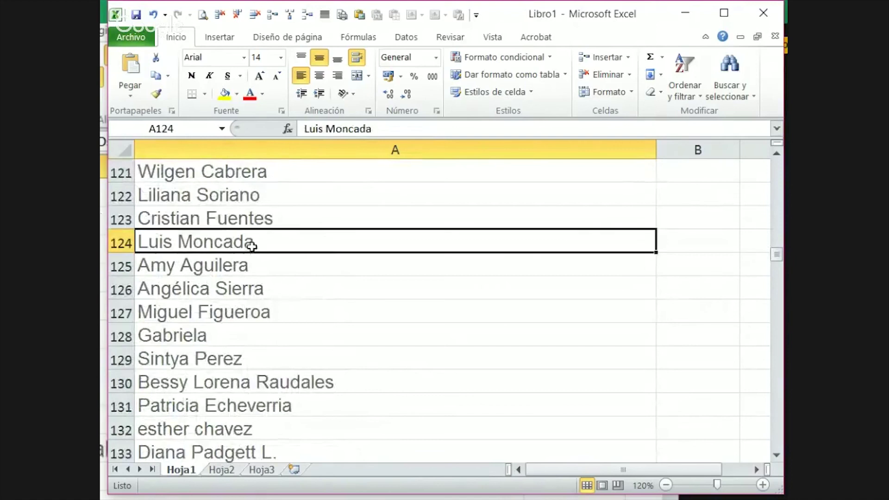
left_click(224, 94)
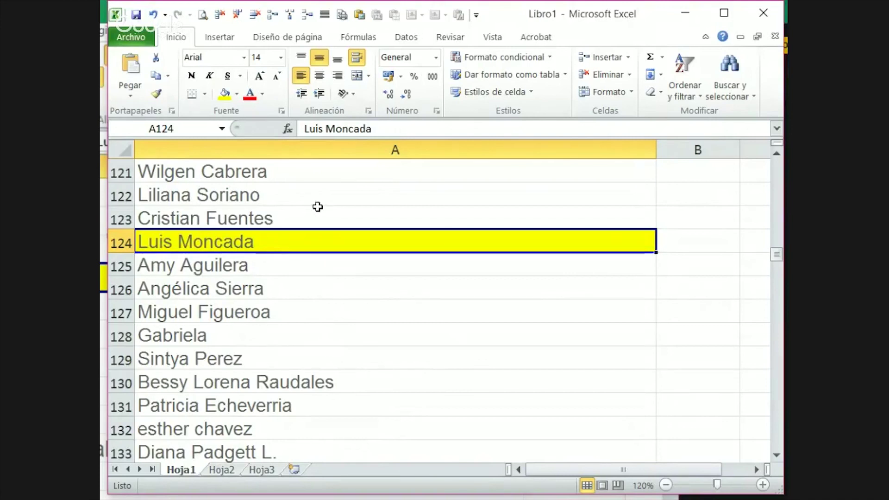
Step: Fill the drawn participant's cell A171 with yellow
scroll(353, 284, "down", 13)
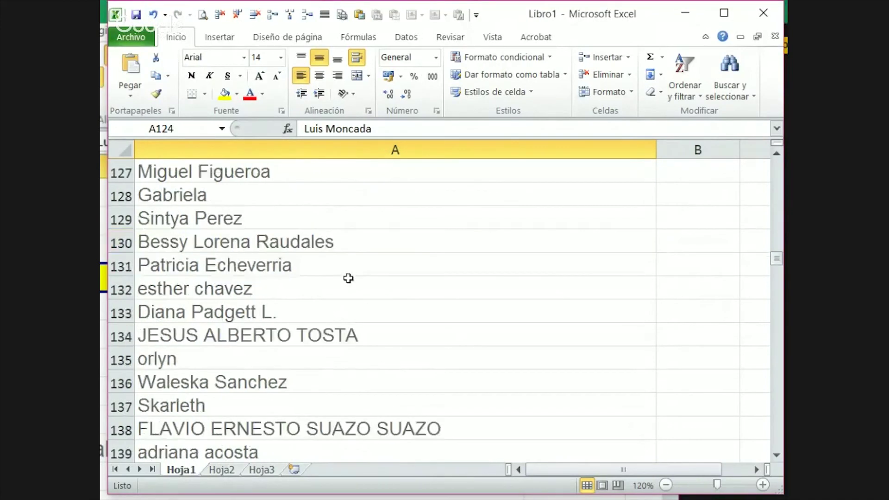
scroll(304, 258, "down", 2)
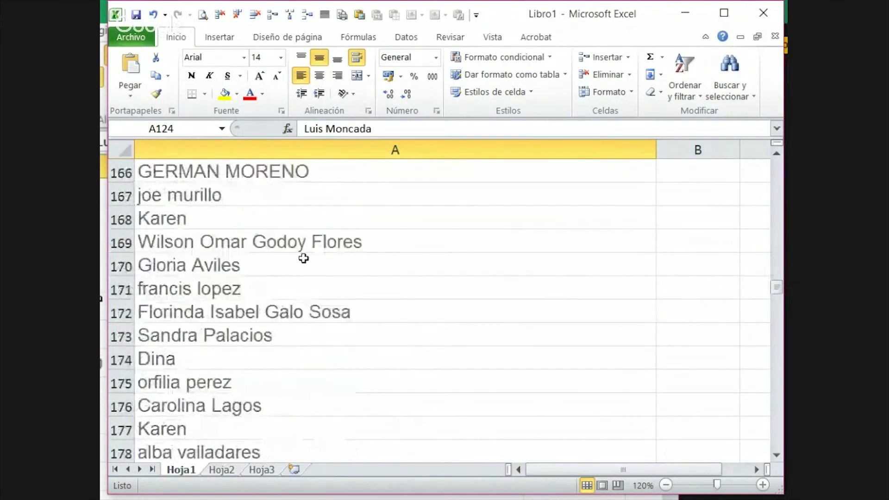
left_click(240, 288)
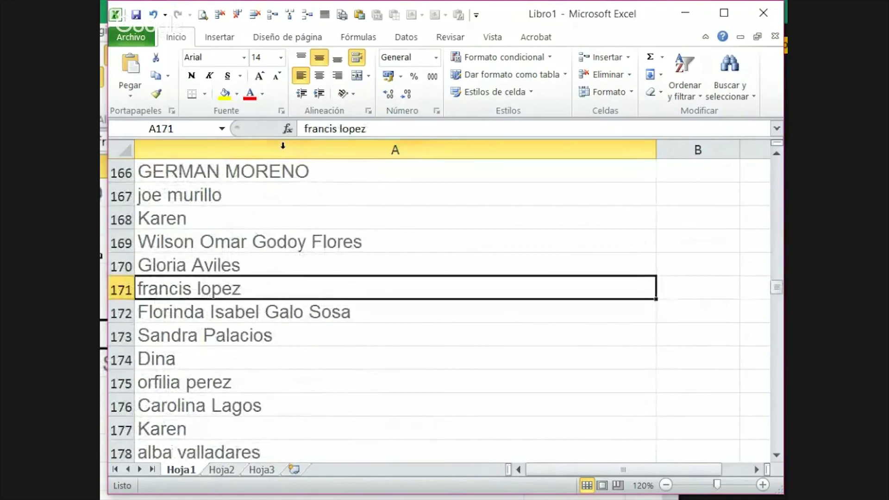
left_click(224, 93)
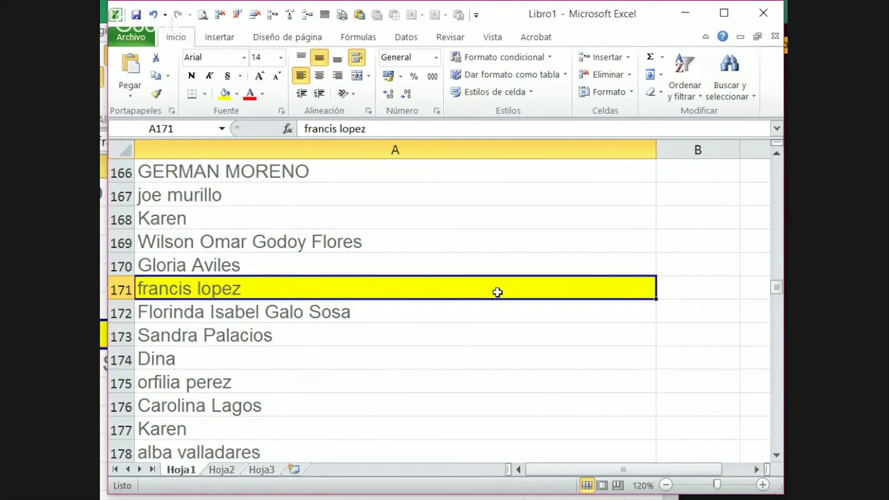
Step: Review the yellow-highlighted participants in column A, going back to row 41 and continuing down the list
scroll(542, 282, "up", 2)
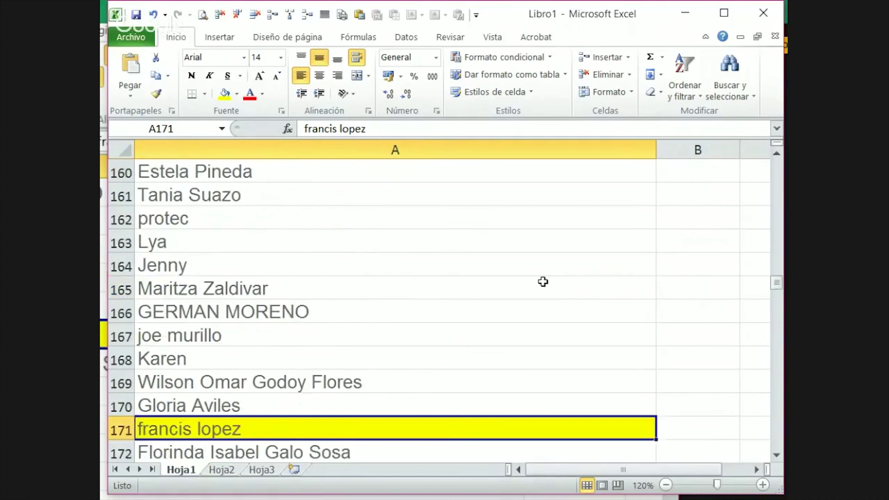
scroll(543, 282, "up", 20)
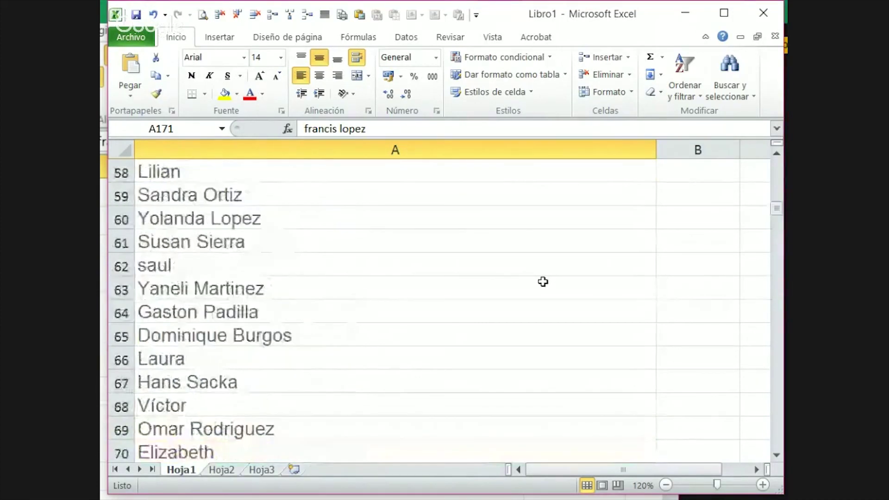
scroll(542, 281, "up", 4)
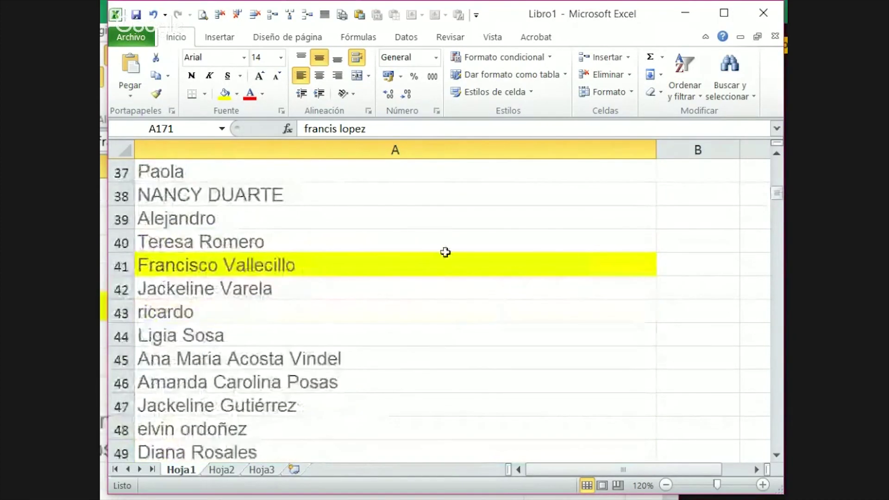
scroll(440, 246, "down", 4)
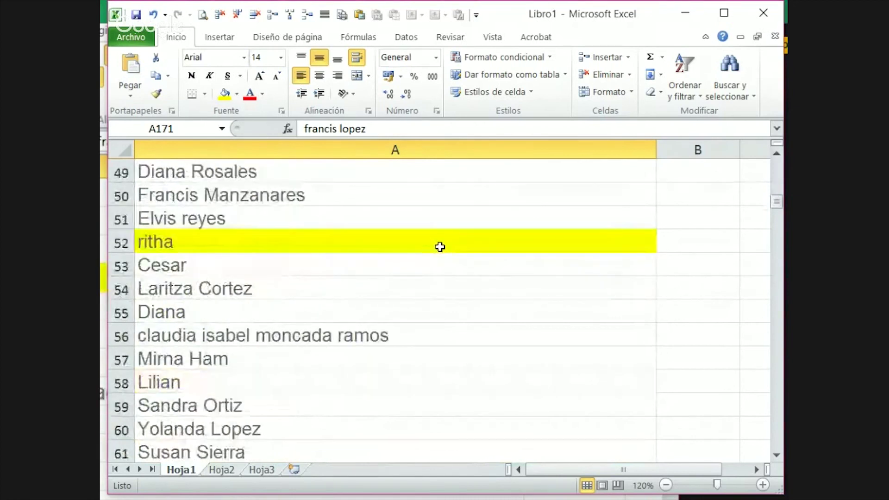
scroll(439, 247, "down", 13)
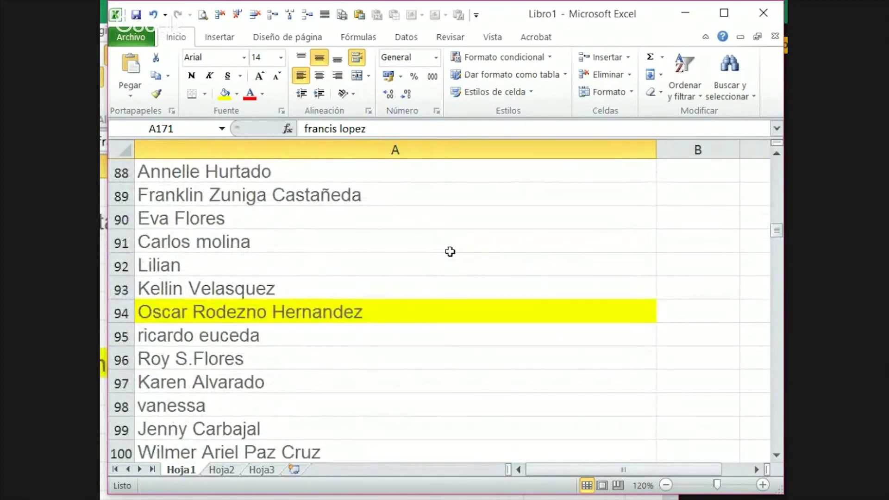
scroll(450, 251, "down", 9)
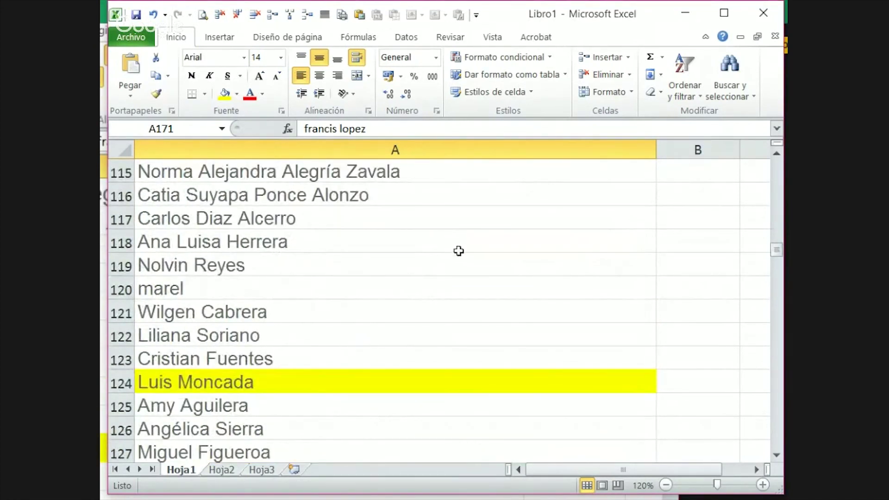
scroll(455, 251, "down", 7)
scroll(479, 268, "down", 6)
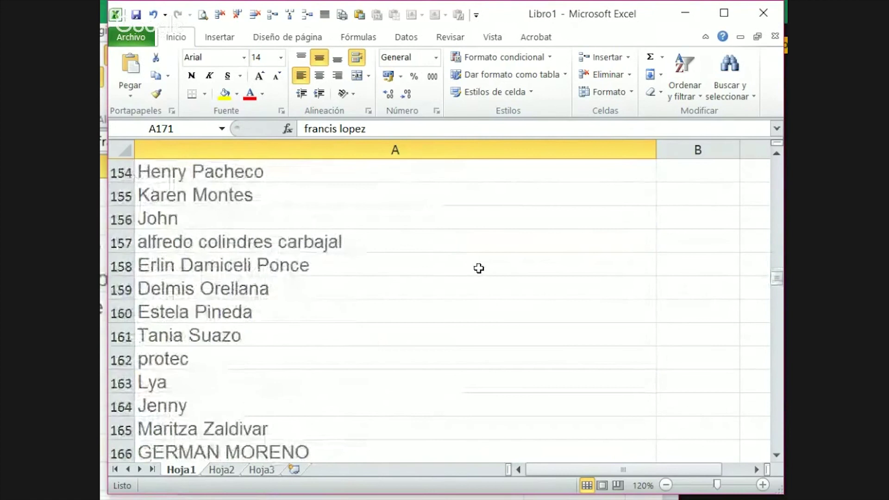